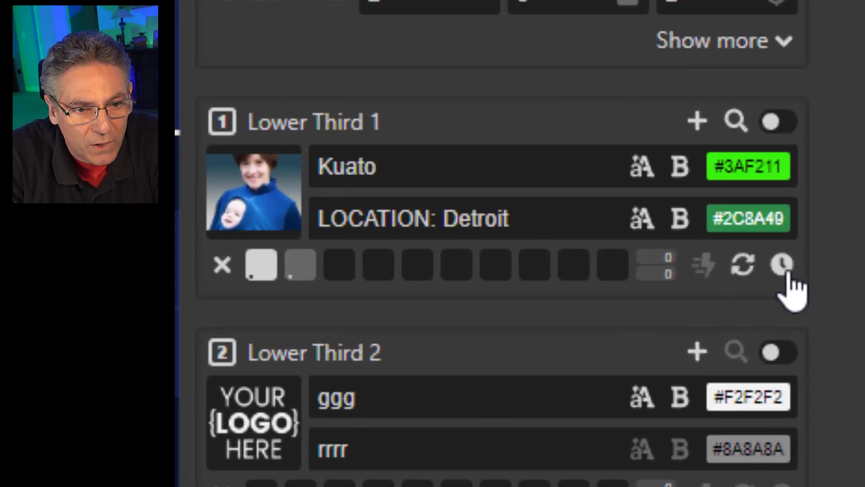
Reveal Lower Third 1's own LT1 Times row, set to 2, 2 and 2, using its clock icon.
click(782, 265)
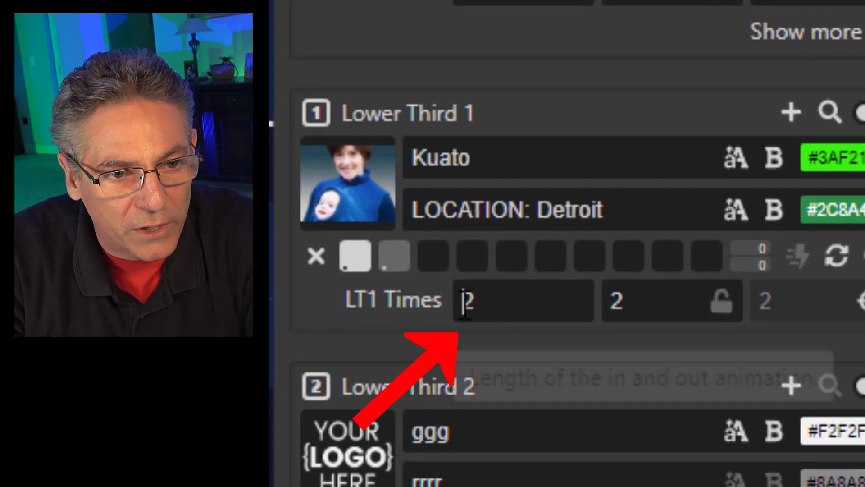
double_click(464, 369)
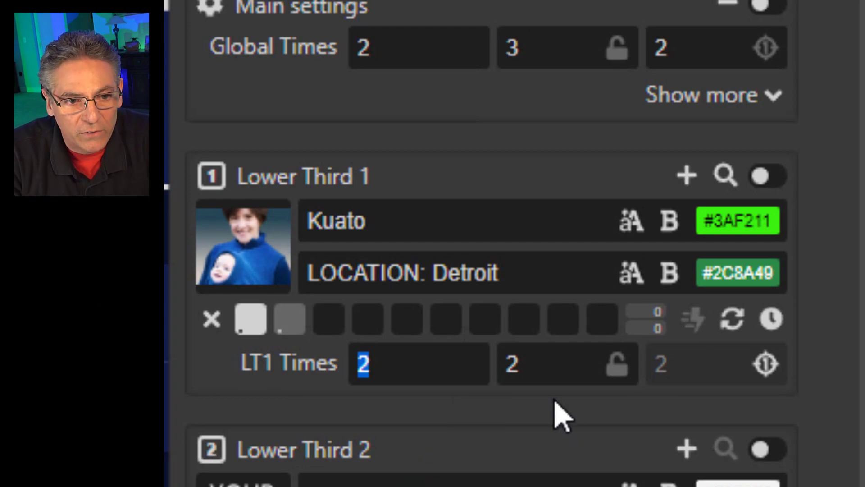
double_click(513, 364)
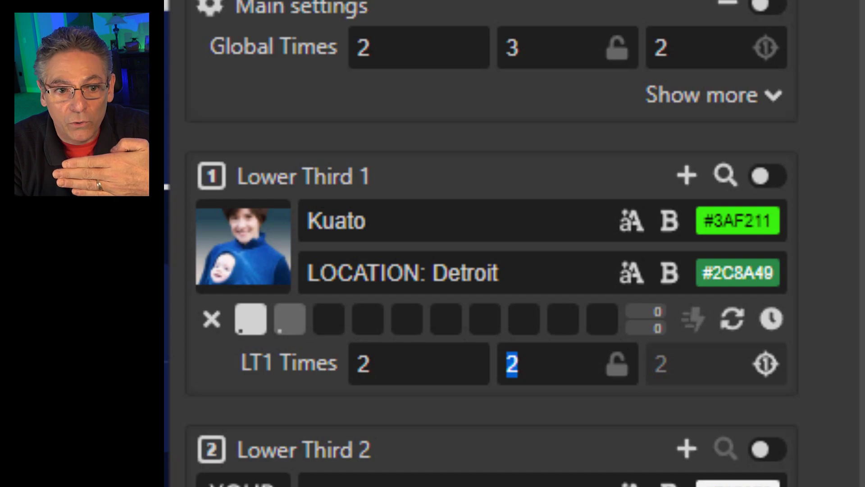
double_click(683, 361)
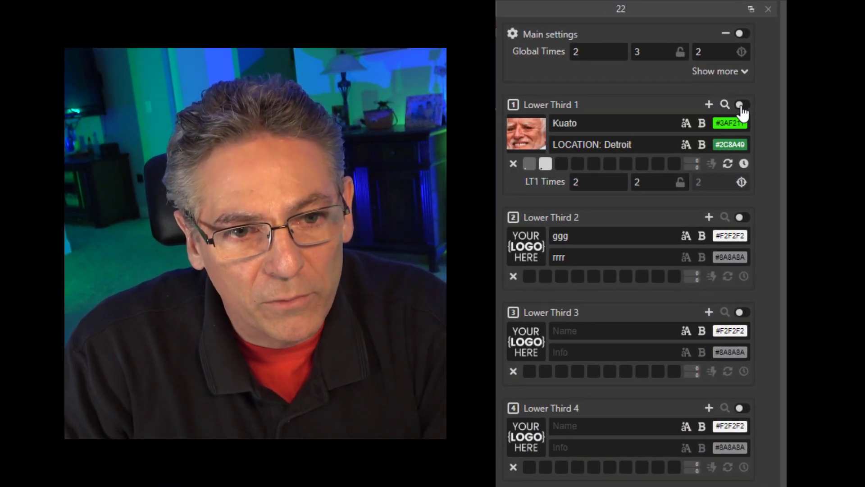
Play Lower Third 1 on air and switch on the dock's main settings.
click(740, 106)
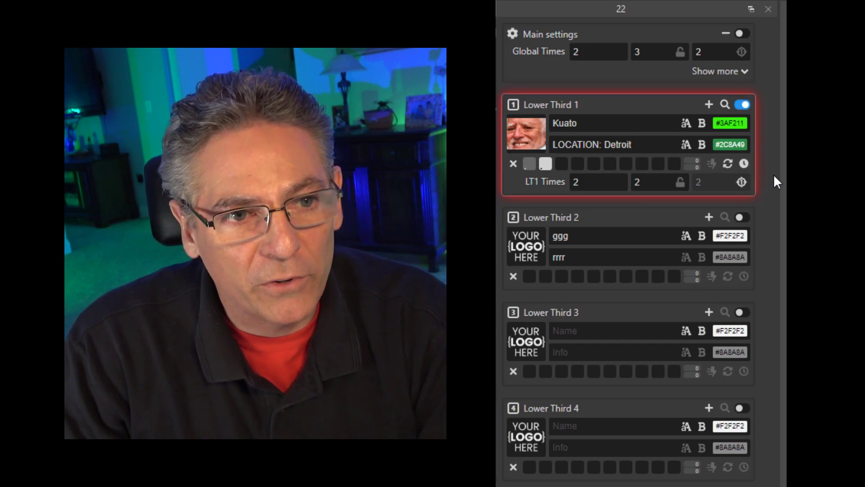
click(741, 34)
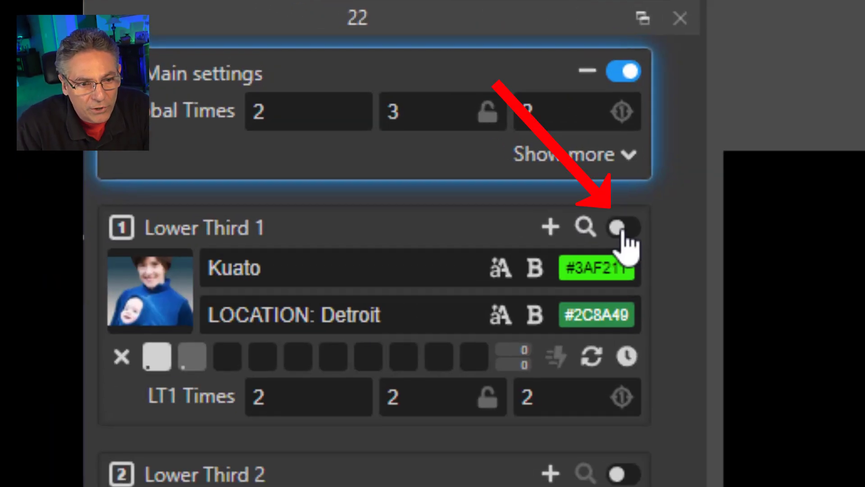
Animate Lower Third 1 with the Kuato name and Detroit location into the preview.
click(389, 98)
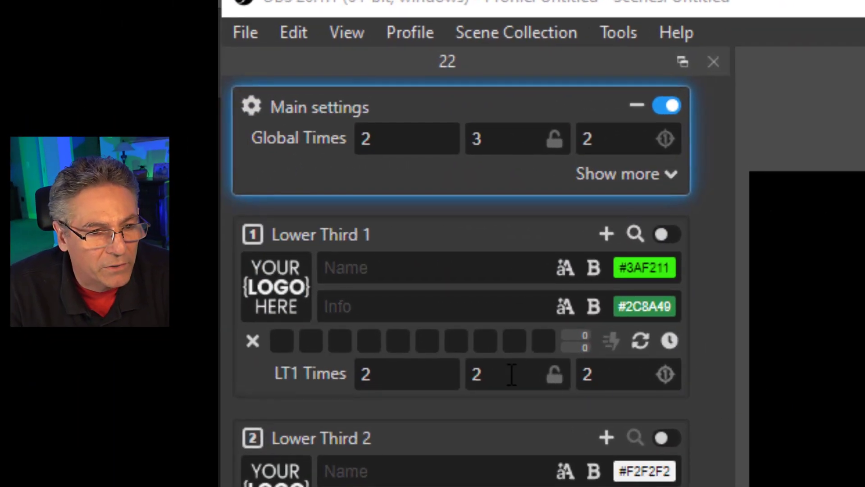
Set Lower Third 1's photo to kuato2.png from the logos folder.
click(281, 302)
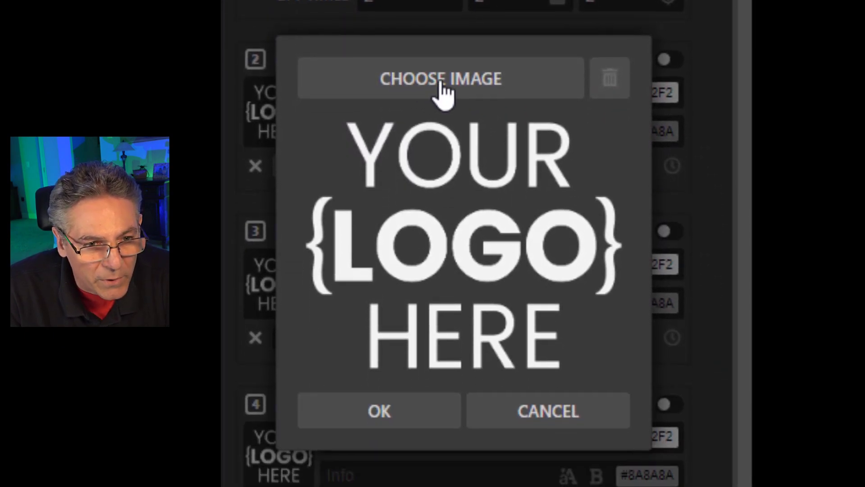
click(443, 90)
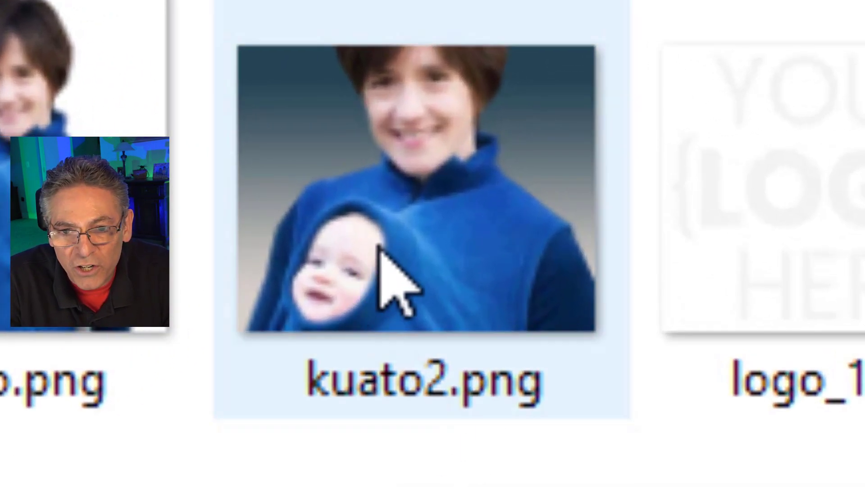
click(479, 214)
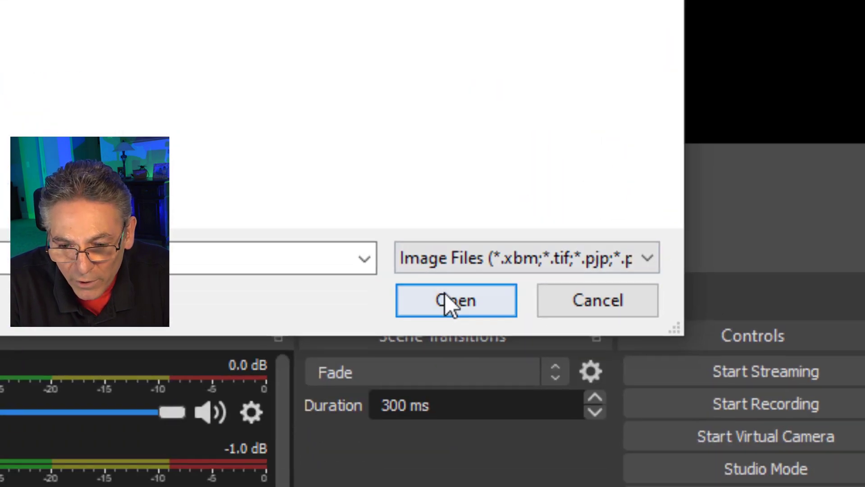
click(446, 298)
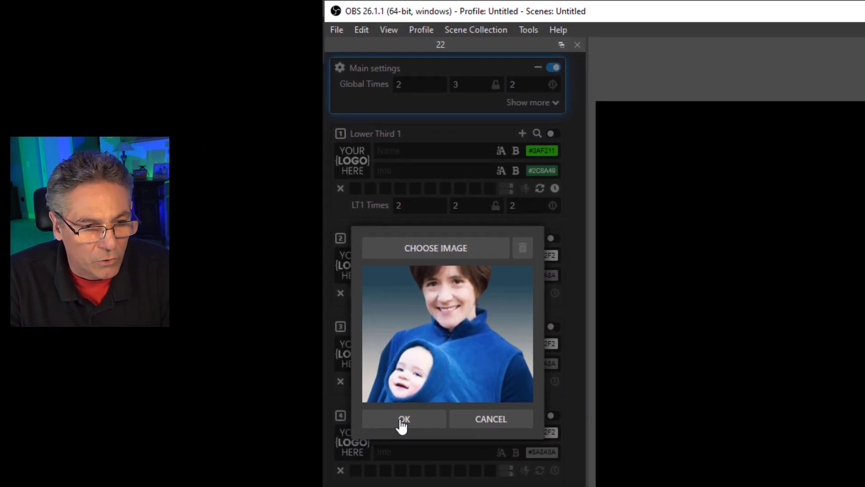
click(404, 419)
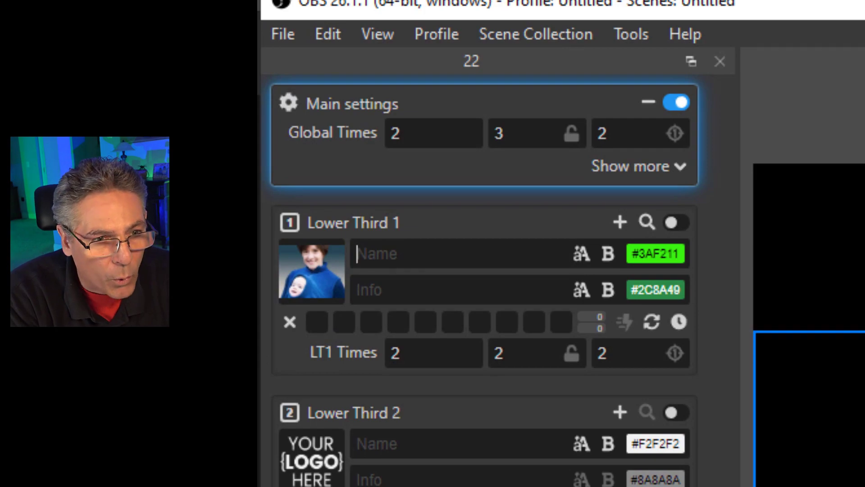
Enter the name Kuato and the info line 'Location: Mars' in Lower Third 1.
text(Kuato)
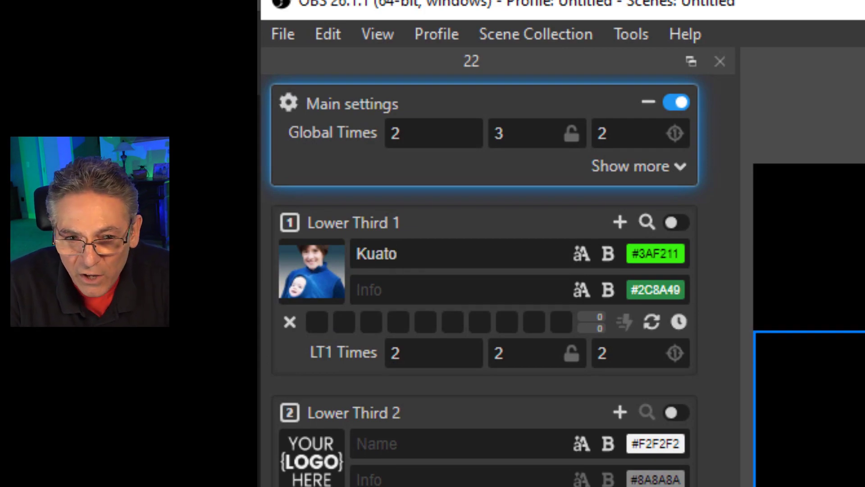
click(405, 288)
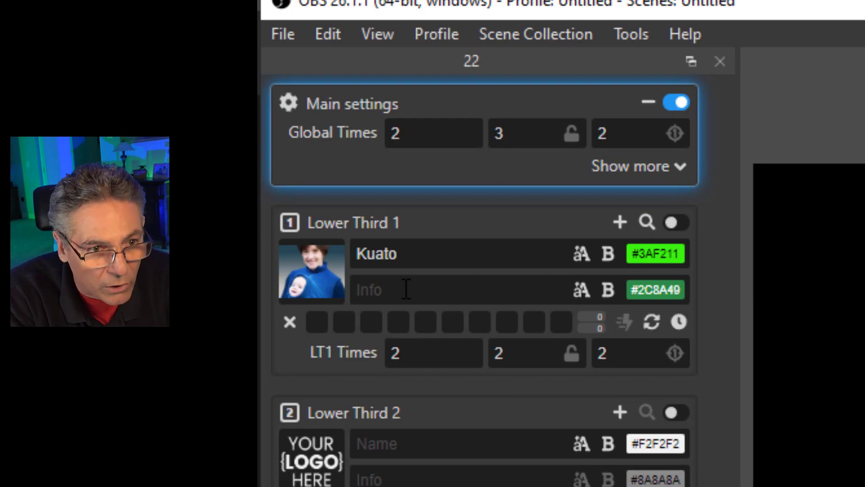
text(Location)
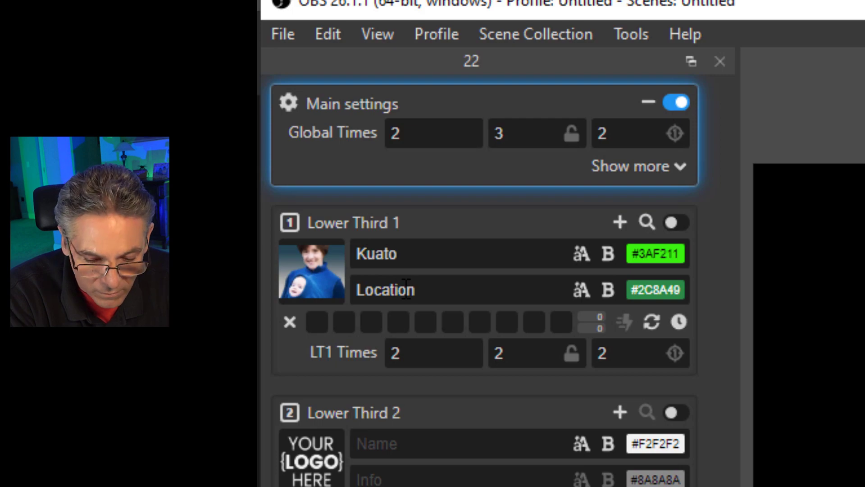
text(: Mars)
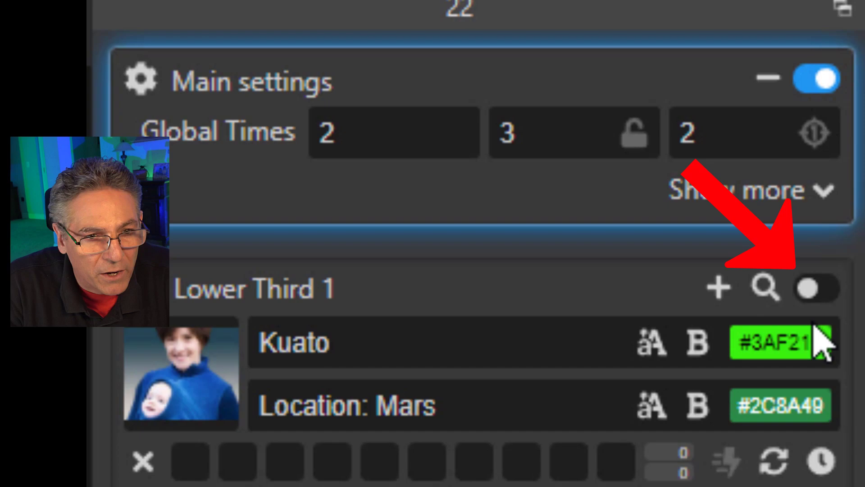
Show the Kuato lower third on air, storing it in memory slot 1, then hide it.
click(813, 290)
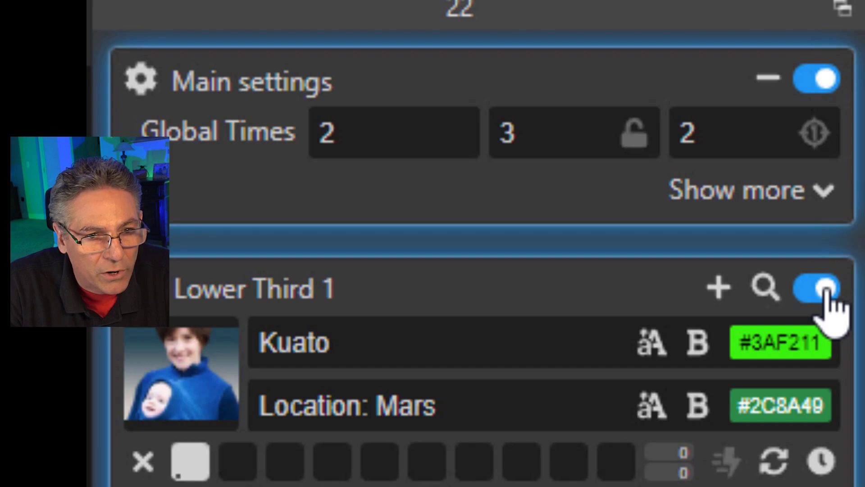
click(826, 291)
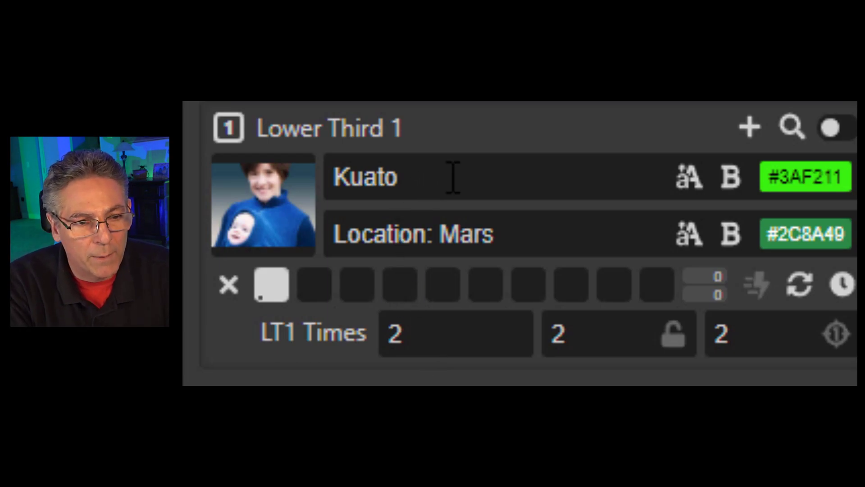
Change the name to Mr Happy and the info line to 'Location: Detoit'.
key(ctrl+a)
mouse_move(294, 204)
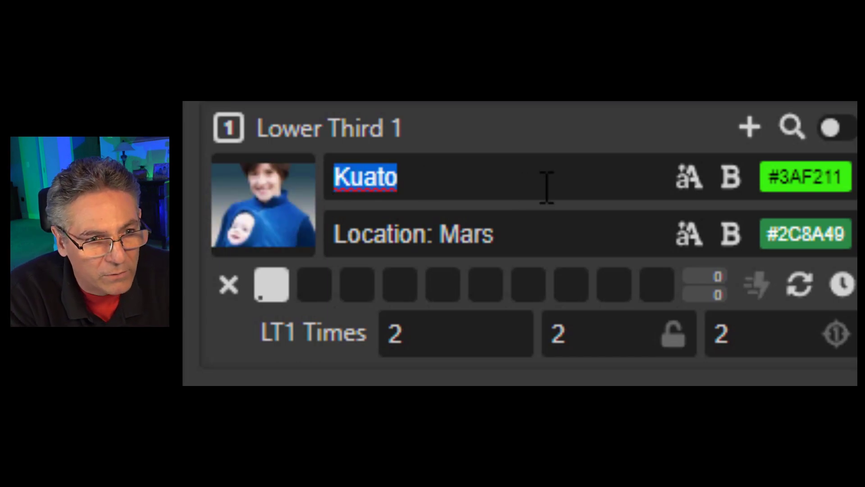
text(Mr Happy)
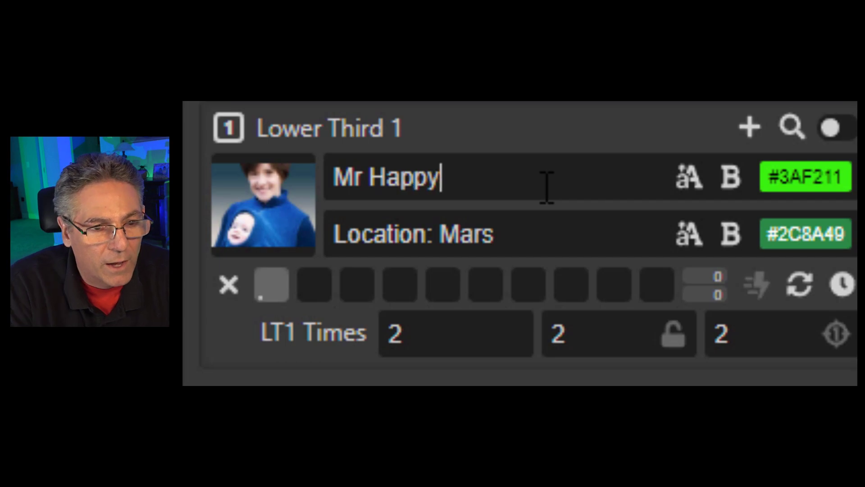
double_click(477, 230)
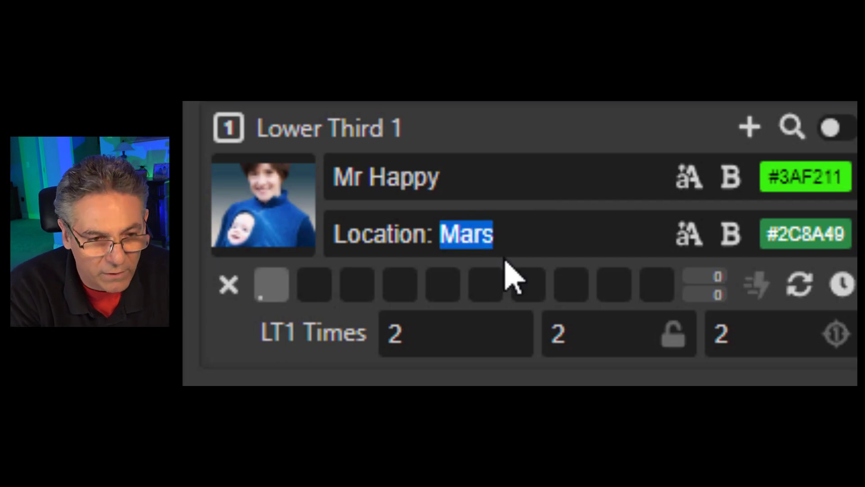
text(Detoit)
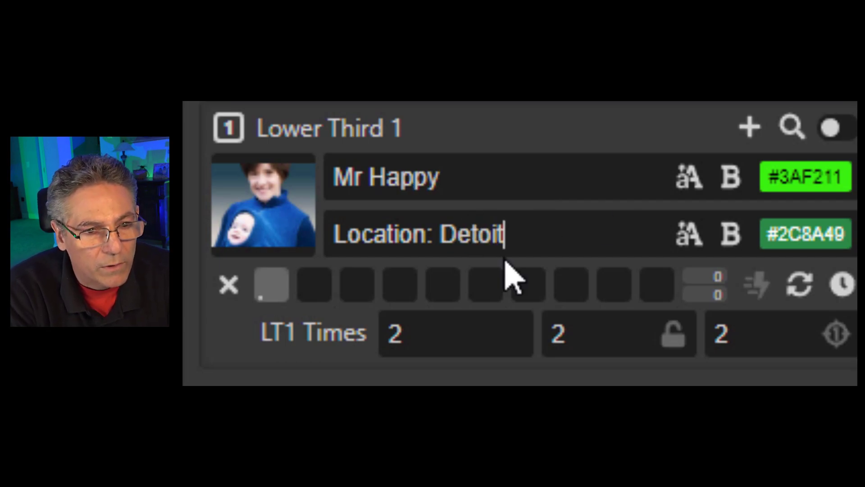
Set Lower Third 1's photo to dog.png.
mouse_move(255, 222)
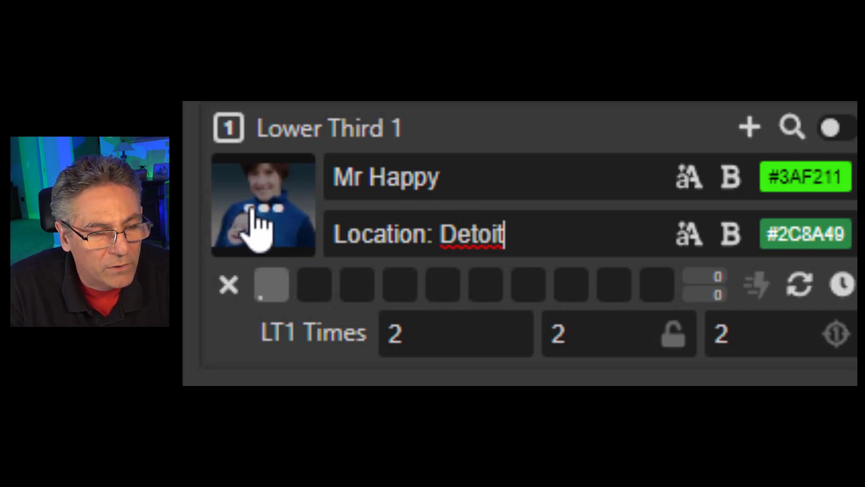
click(259, 209)
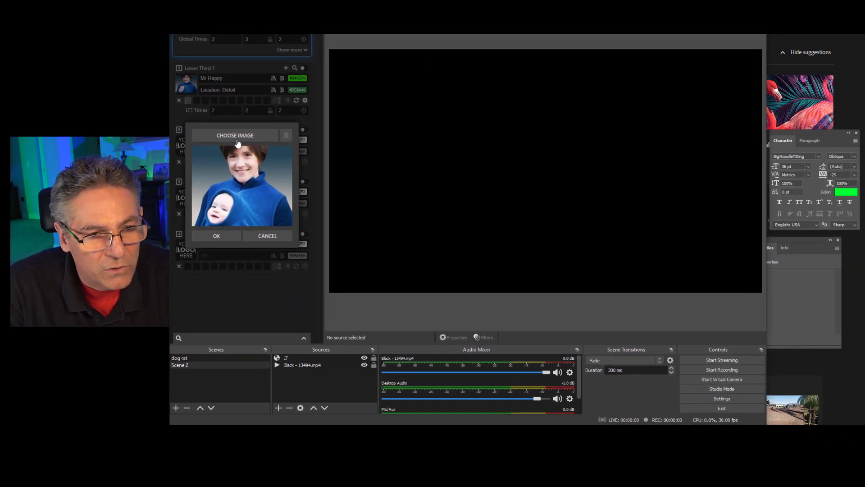
click(240, 136)
click(402, 75)
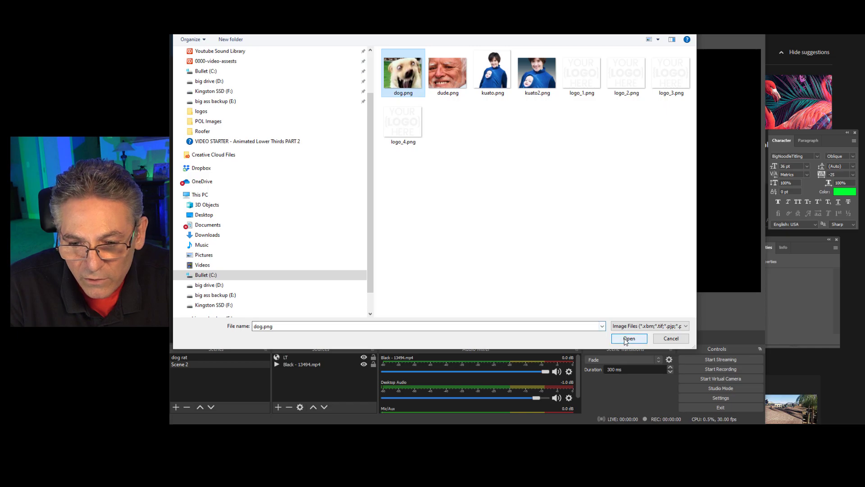
click(628, 339)
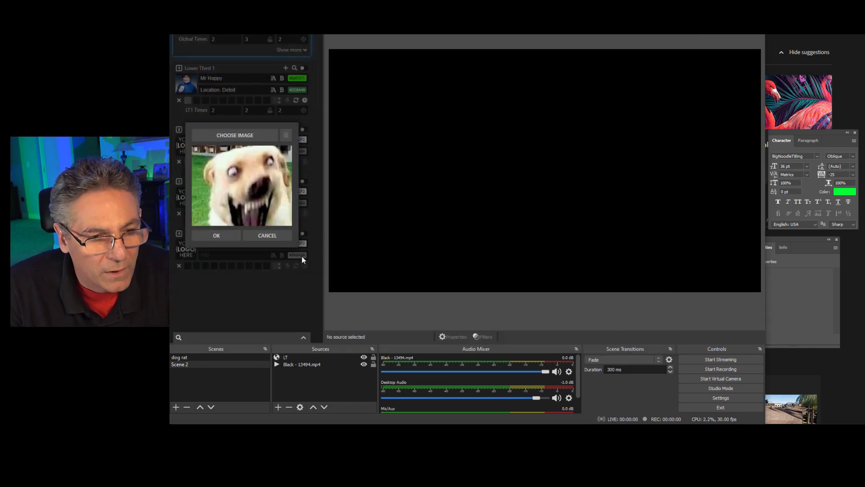
click(233, 235)
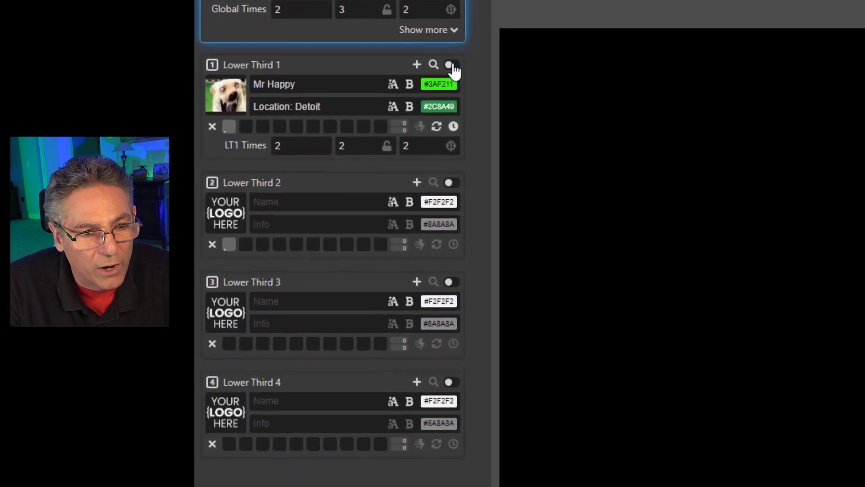
Play the Mr Happy lower third on air, then turn Main settings off and on to auto-switch slots.
click(833, 166)
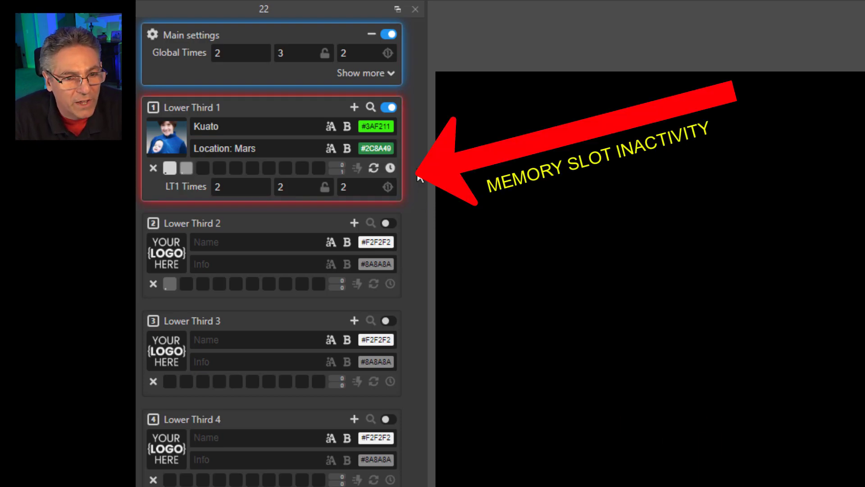
click(389, 34)
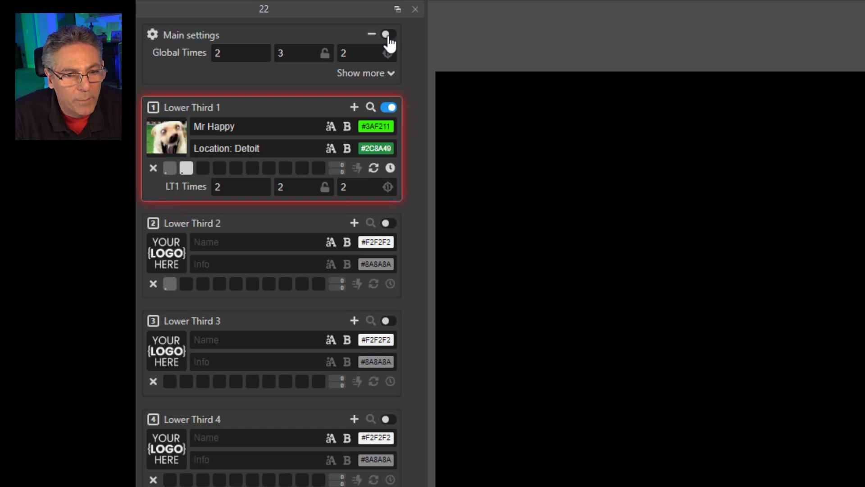
click(388, 36)
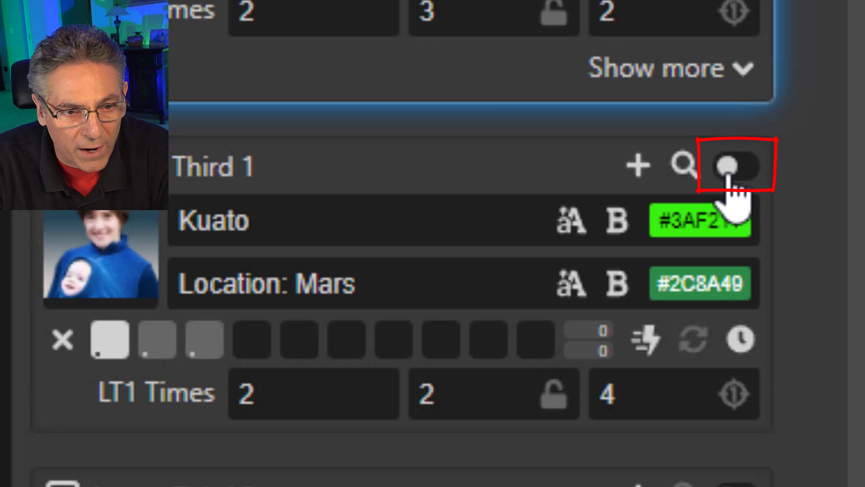
Toggle Lower Third 1 on and off, then load memory slot 1 to air Kuato / Location: Mars.
click(732, 185)
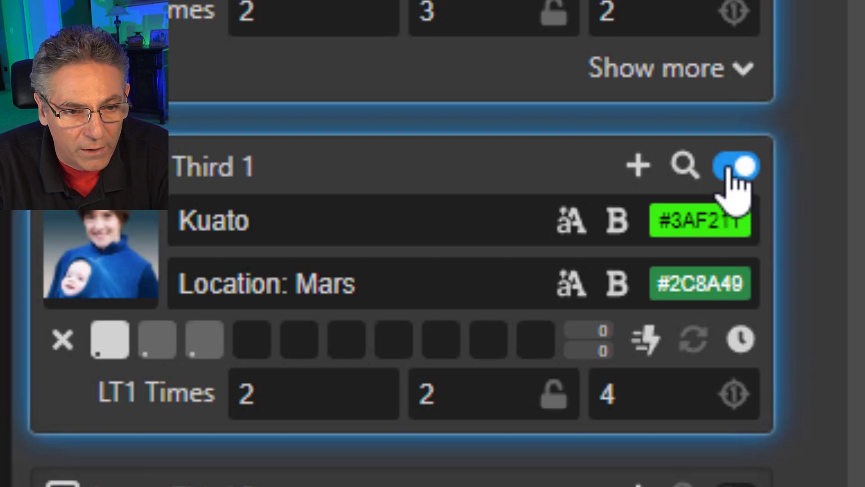
click(743, 178)
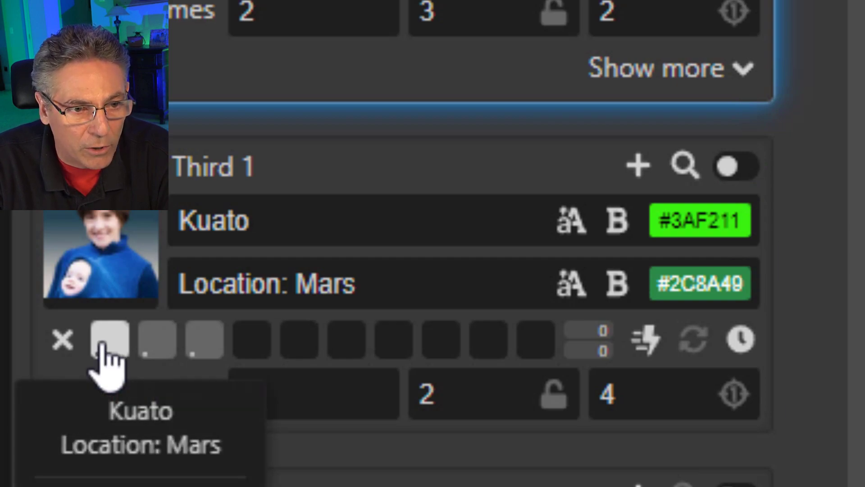
click(104, 344)
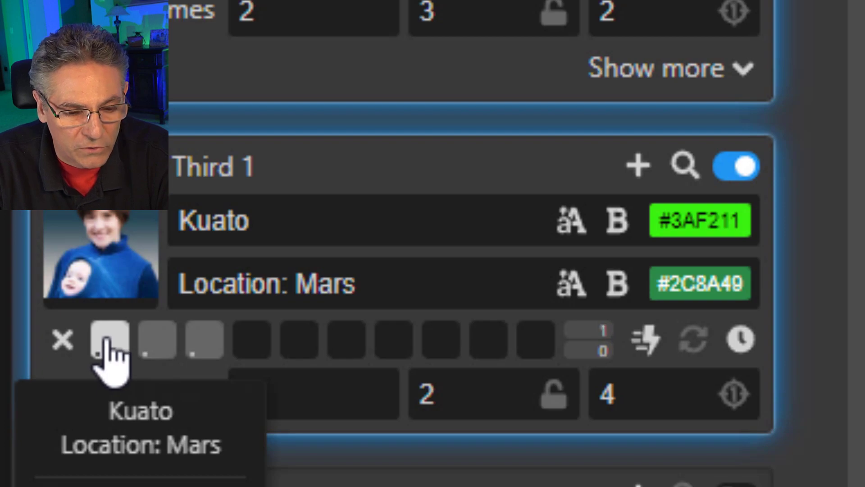
click(108, 354)
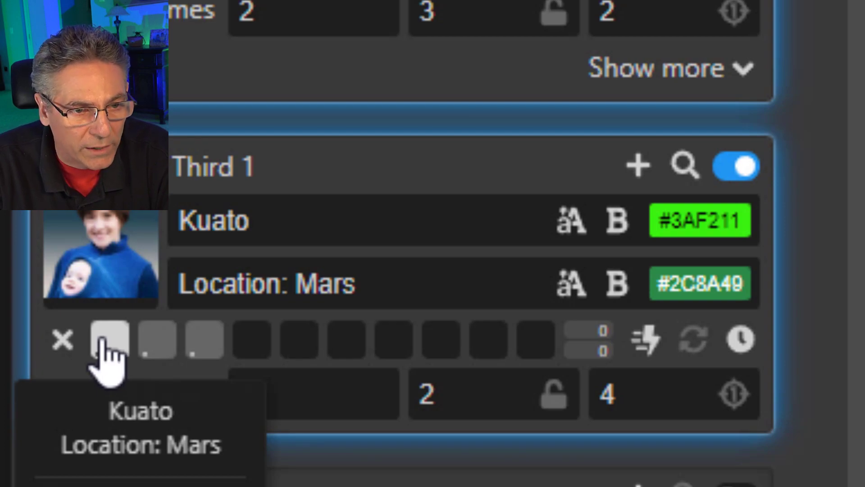
click(108, 354)
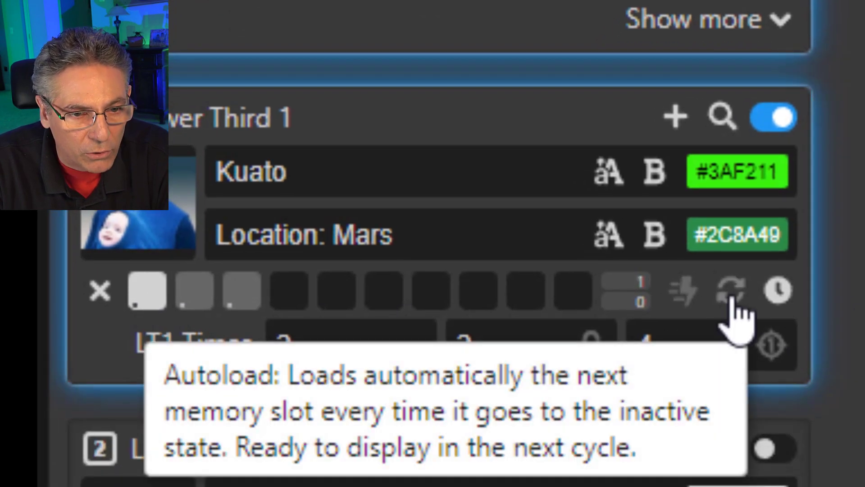
With Lower Third 1 off, enable Autoload, then play it again to test the autoload cycling.
click(782, 119)
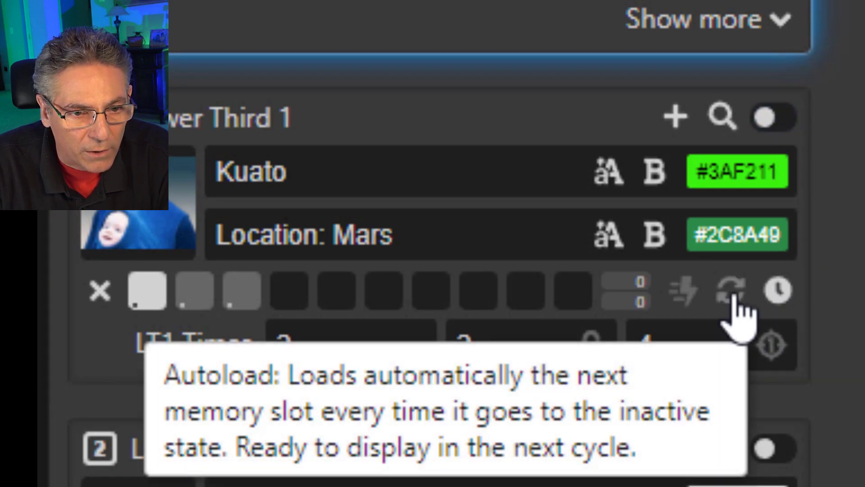
click(732, 296)
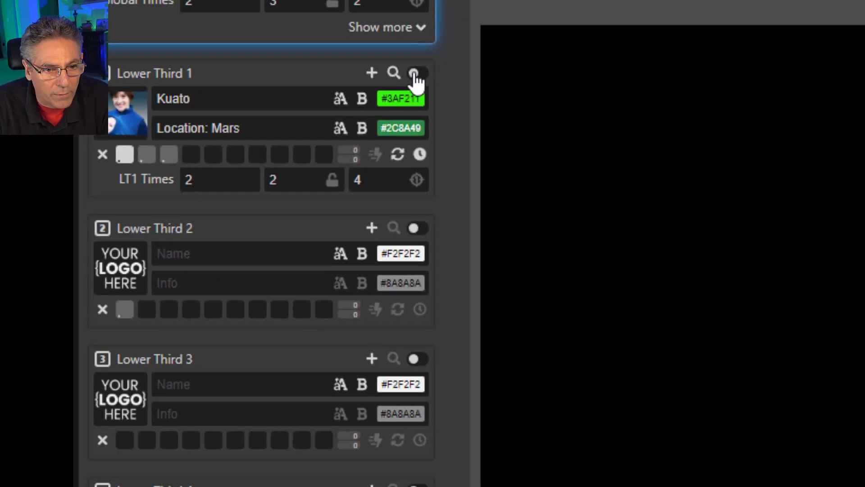
click(772, 125)
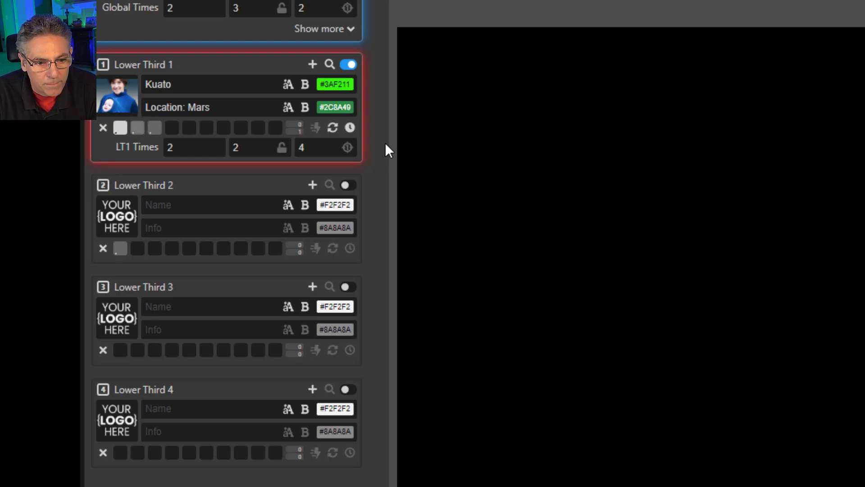
click(137, 128)
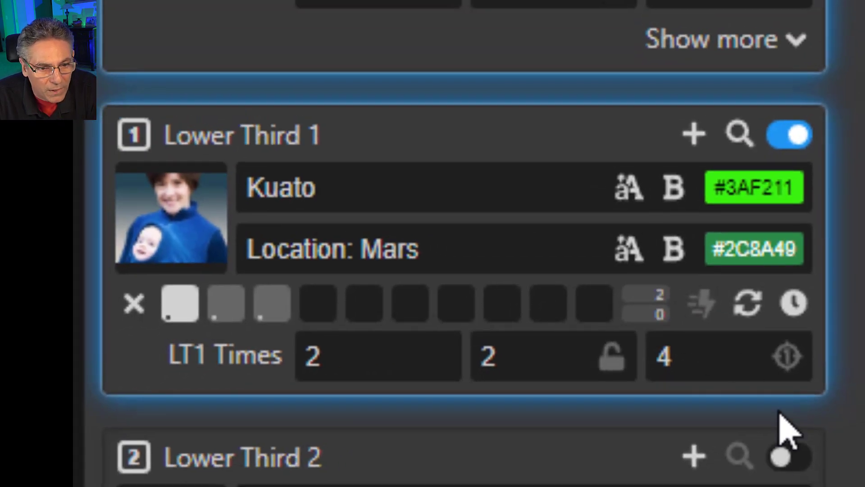
click(794, 305)
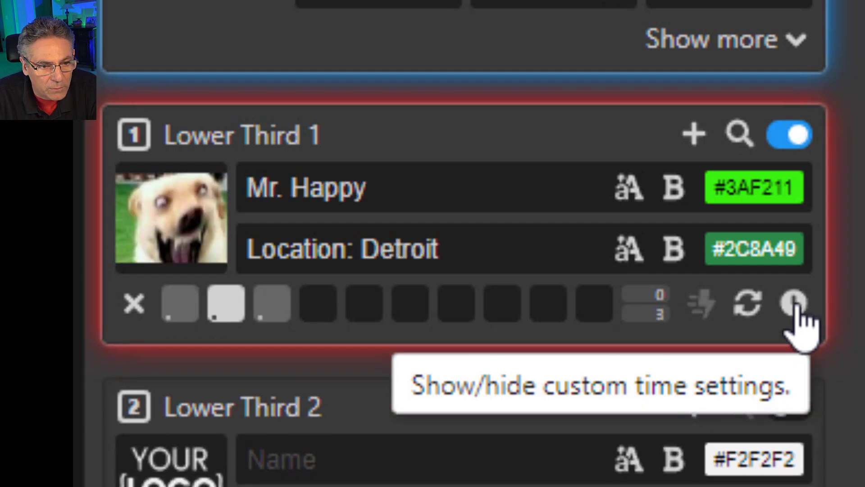
click(794, 306)
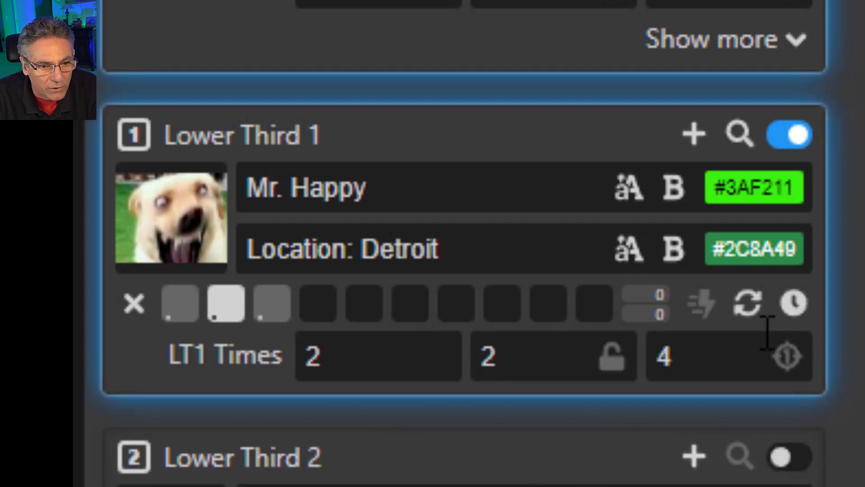
click(794, 306)
click(794, 306)
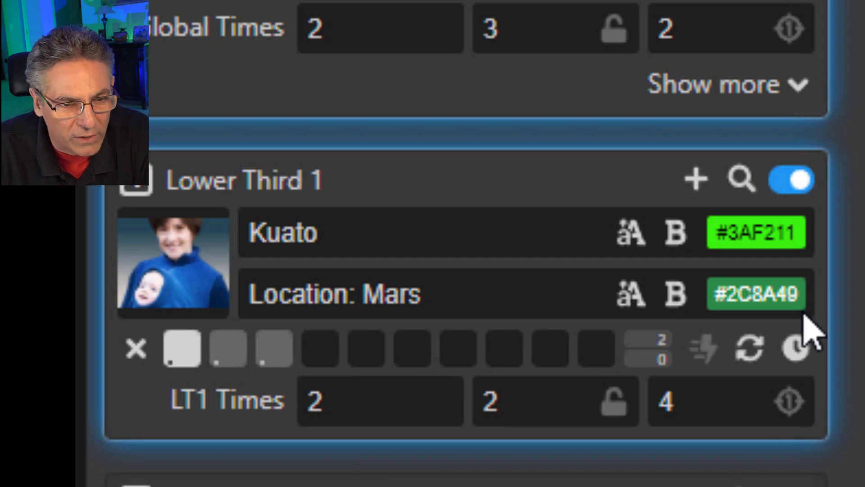
Take Lower Third 1 off air, delete memory slot 3, then switch it on and off to refresh.
click(800, 181)
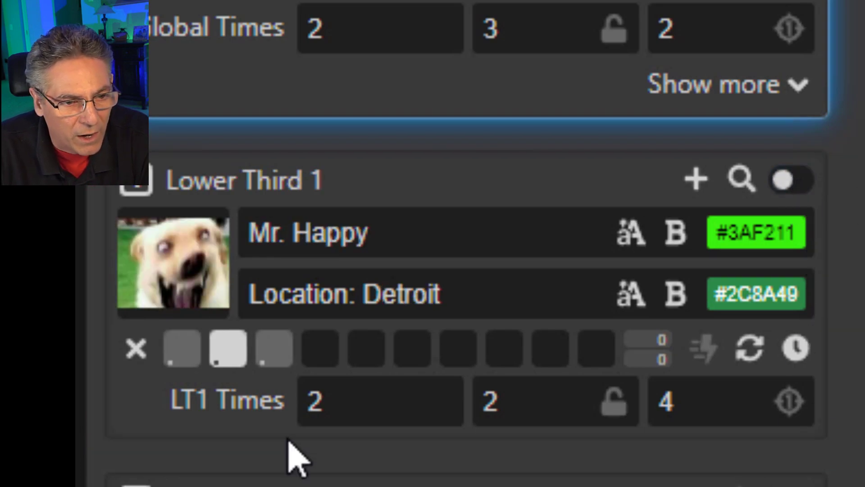
mouse_move(276, 350)
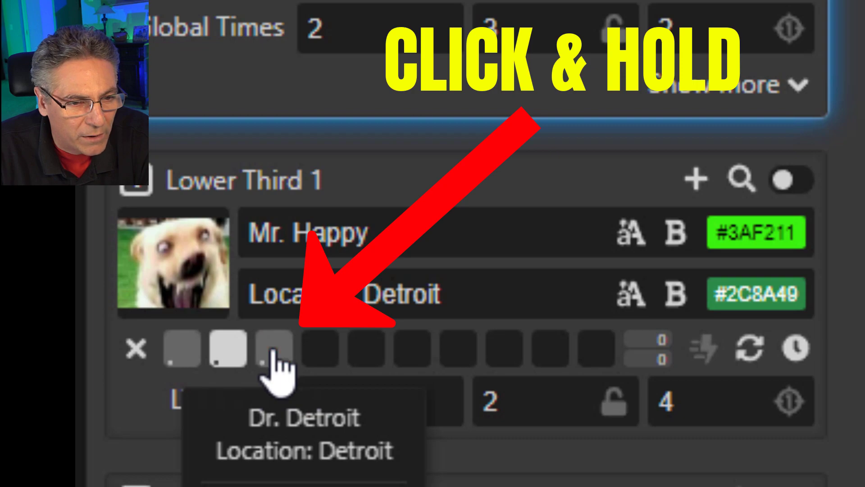
click(274, 349)
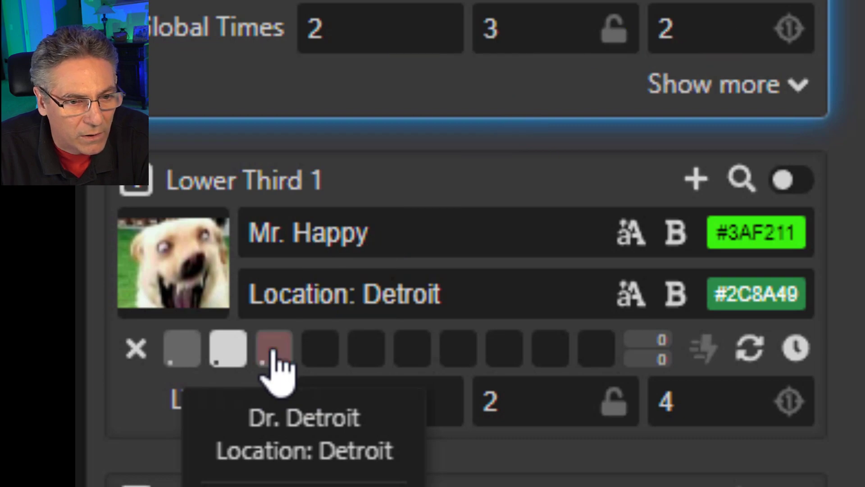
click(786, 185)
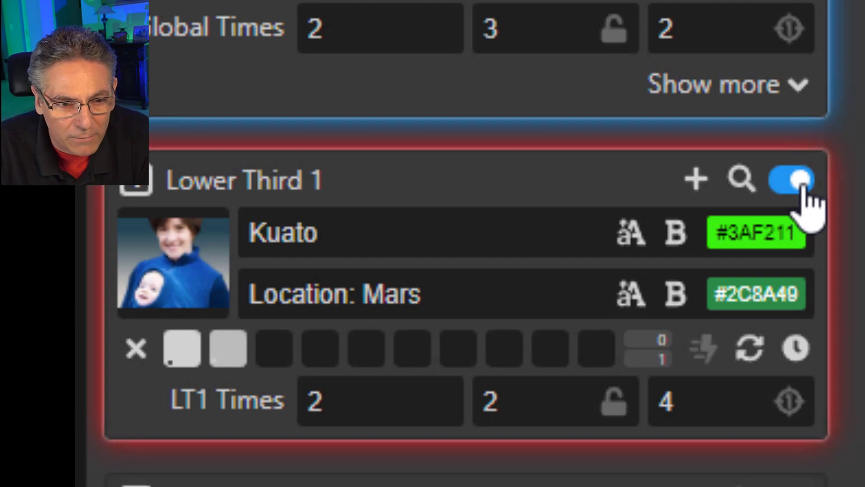
click(796, 181)
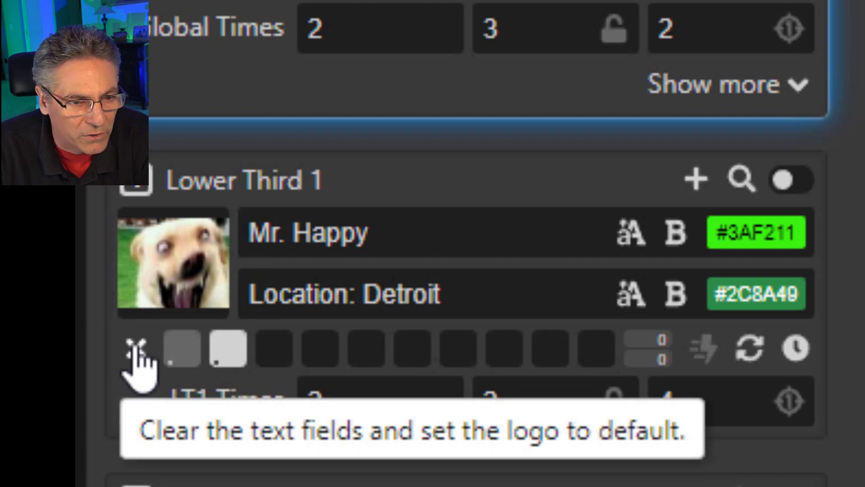
Clear Lower Third 1's name and info text and reset its logo to the default.
click(133, 354)
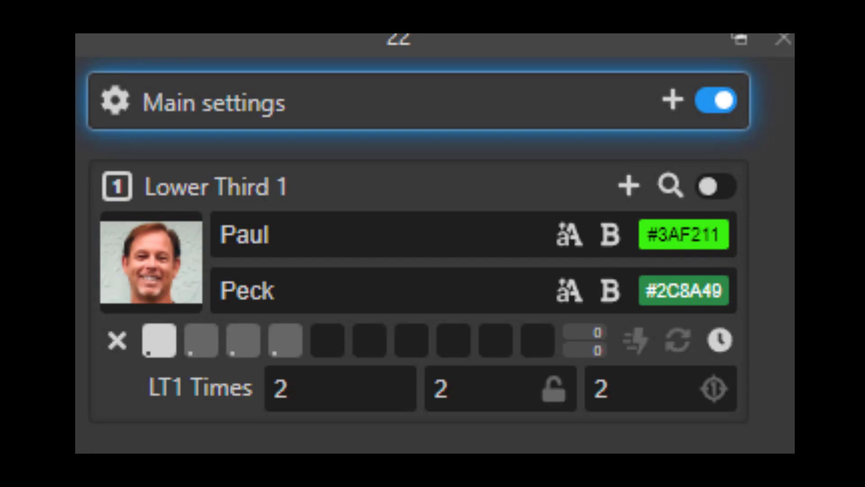
Set the third LT1 time to 33, show and hide Lower Third 1, then change it to 2.
double_click(617, 383)
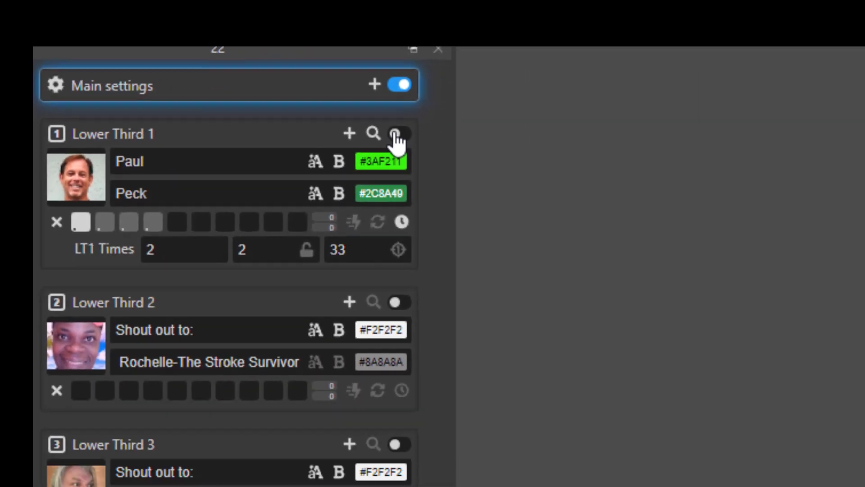
click(716, 186)
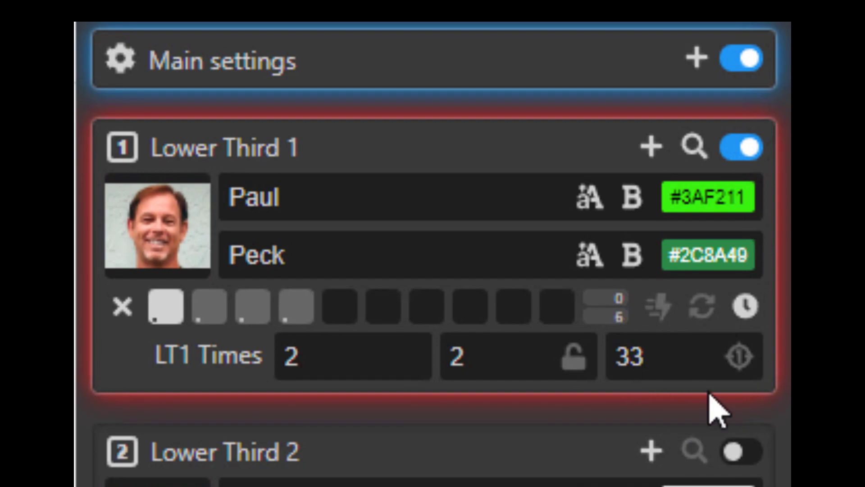
drag(651, 361, 615, 357)
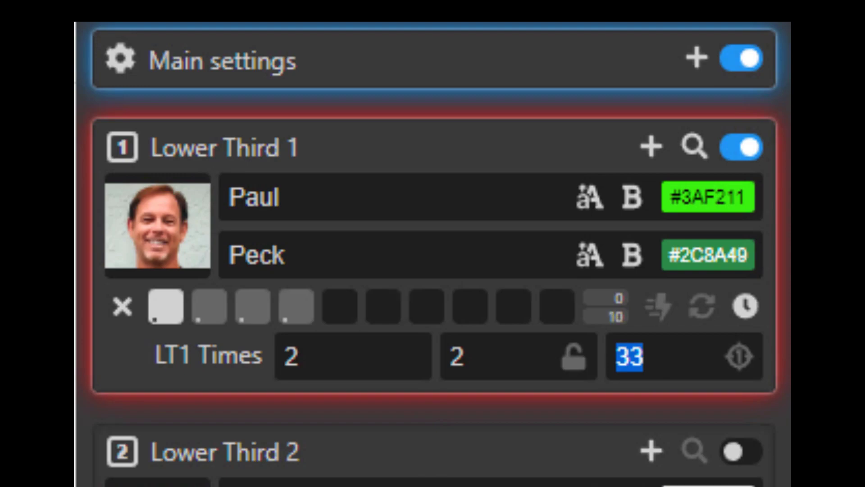
click(749, 153)
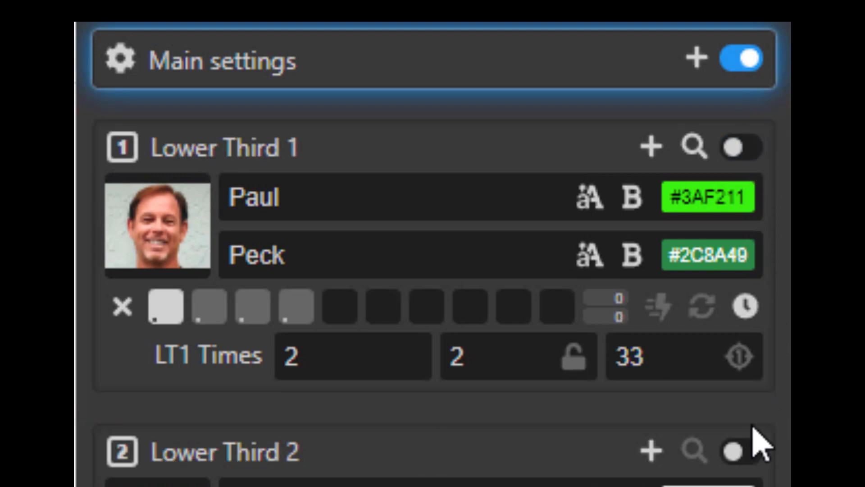
drag(658, 360, 616, 357)
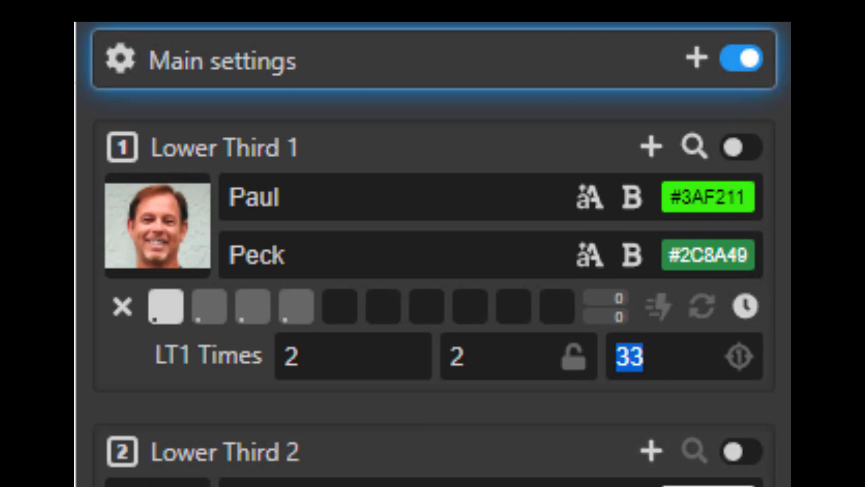
text(2)
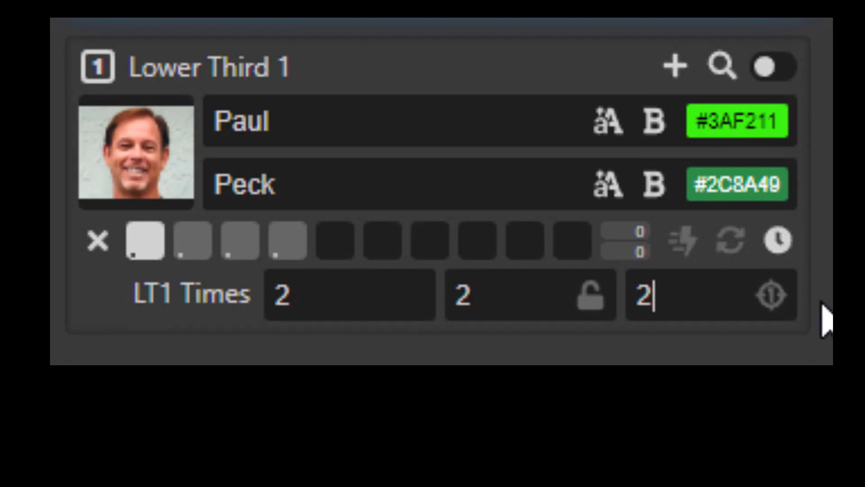
Enable auto-off for Lower Third 1 and show it once so it switches itself off.
click(772, 298)
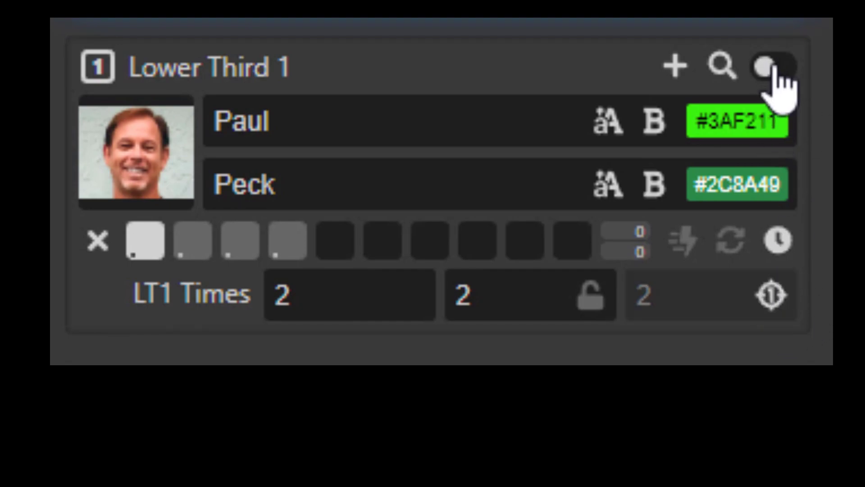
mouse_move(170, 191)
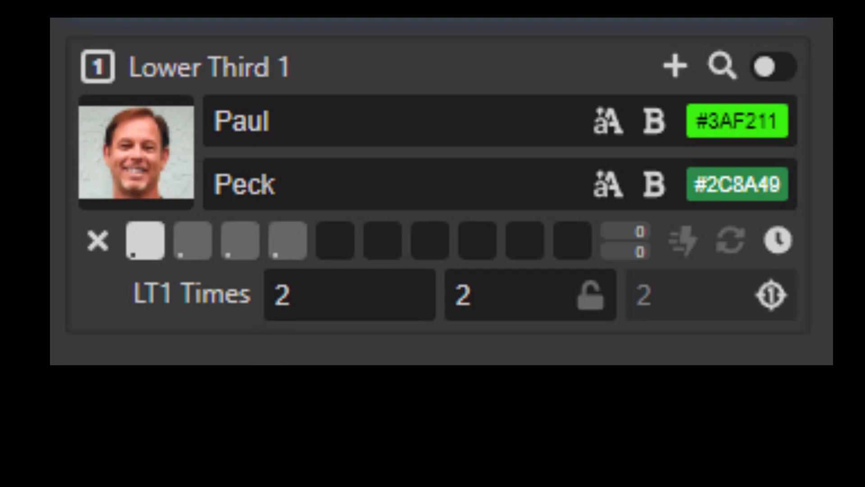
click(768, 79)
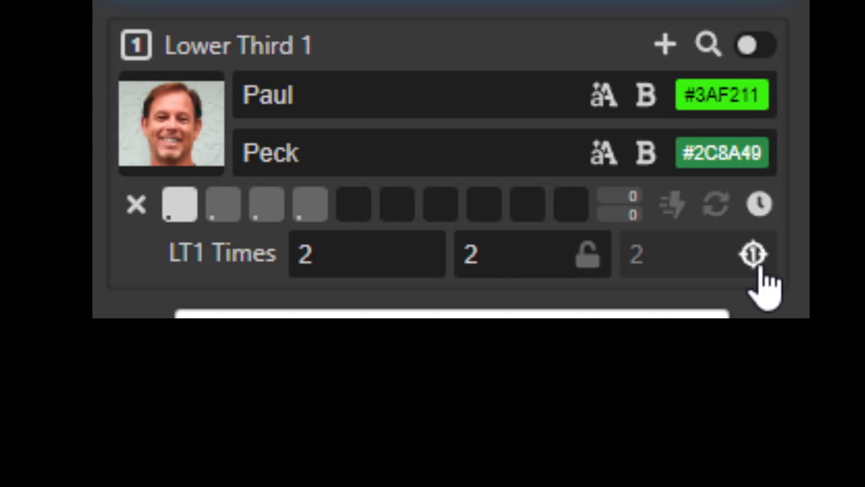
mouse_move(182, 222)
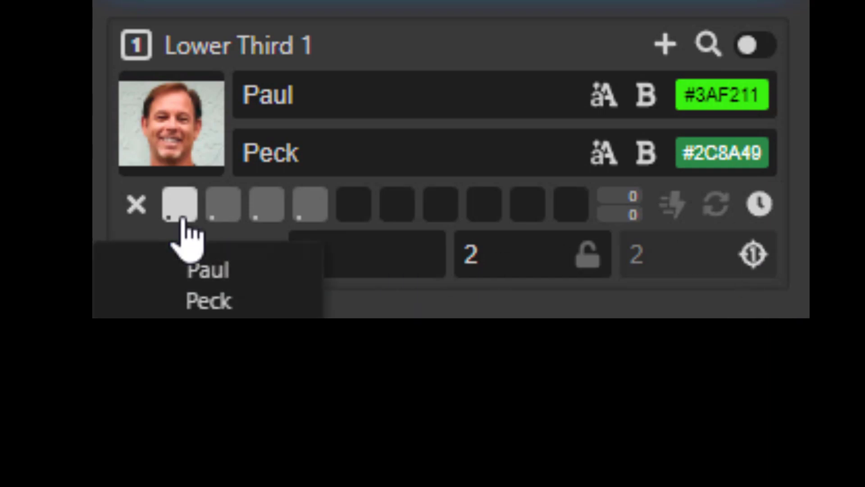